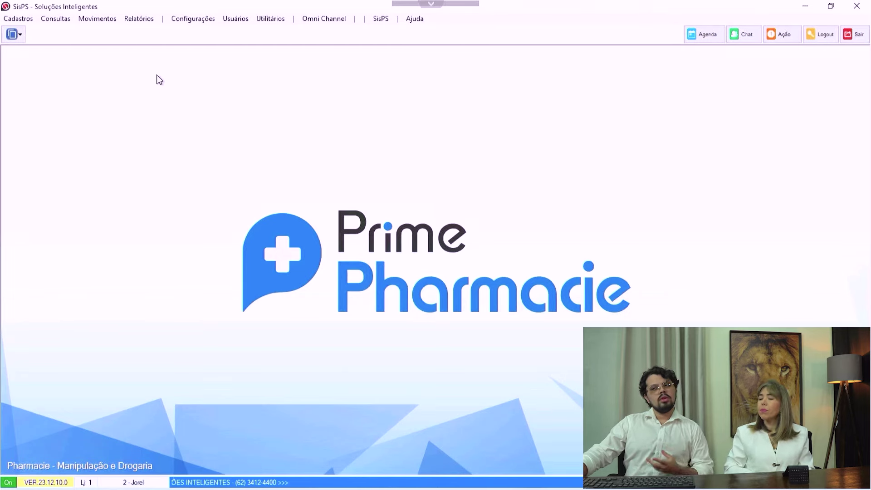
Open the product registration form for allopathic ingredients (Insumo Alopatia).
left_click(18, 20)
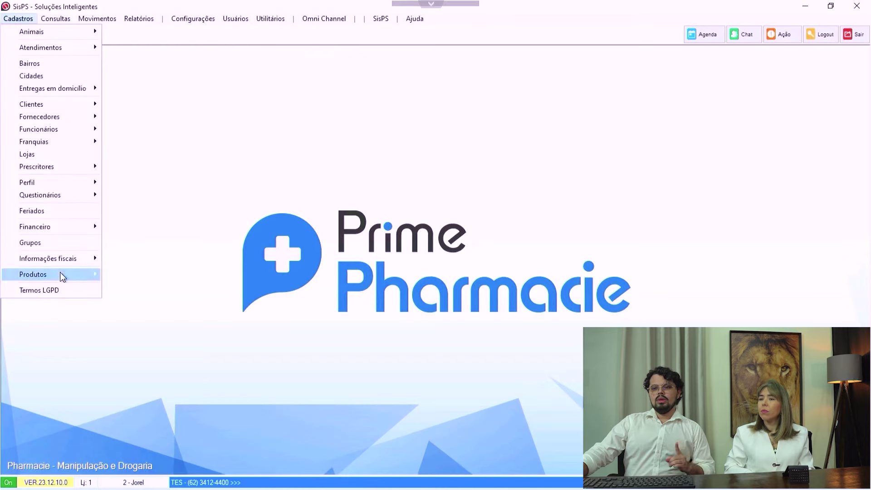
mouse_move(61, 274)
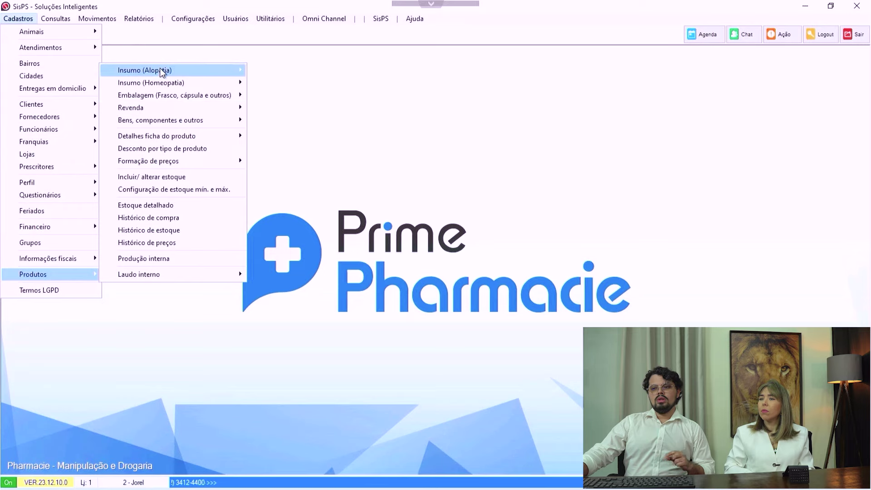
mouse_move(163, 72)
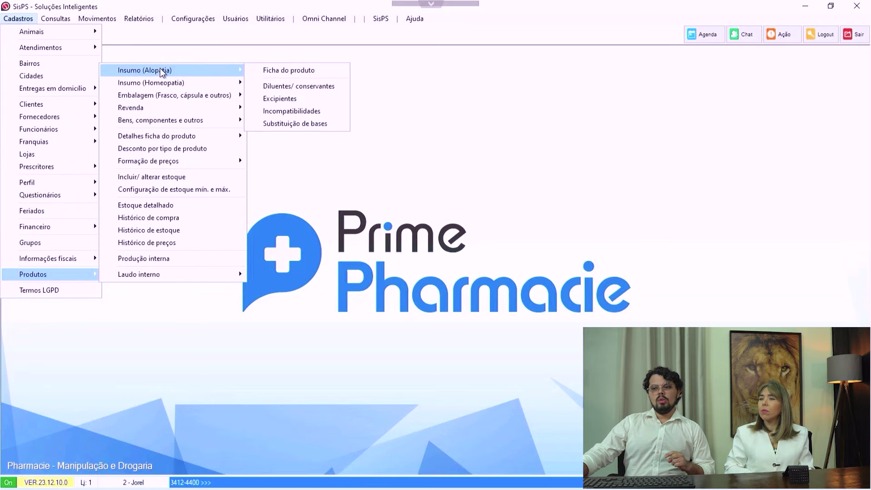
left_click(271, 71)
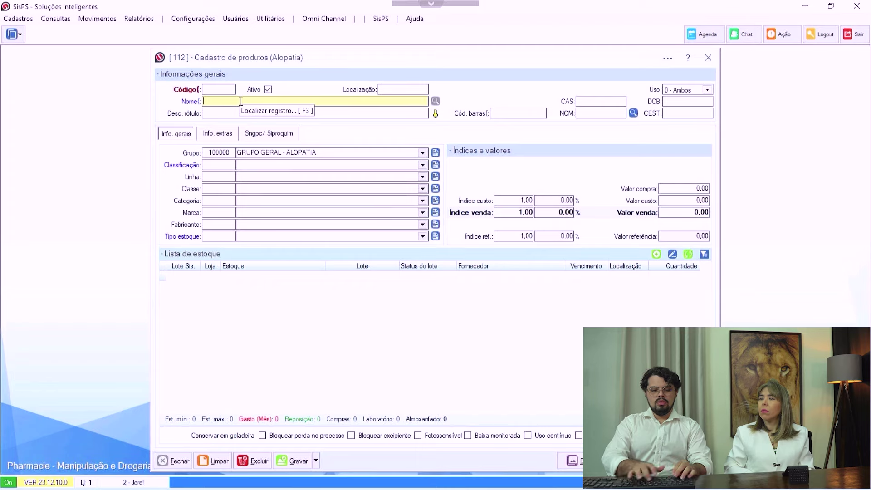
Search the registered products for VITAM and load the VITAMINA D 1:1000 record.
type("VITA")
key("F3")
type("MA")
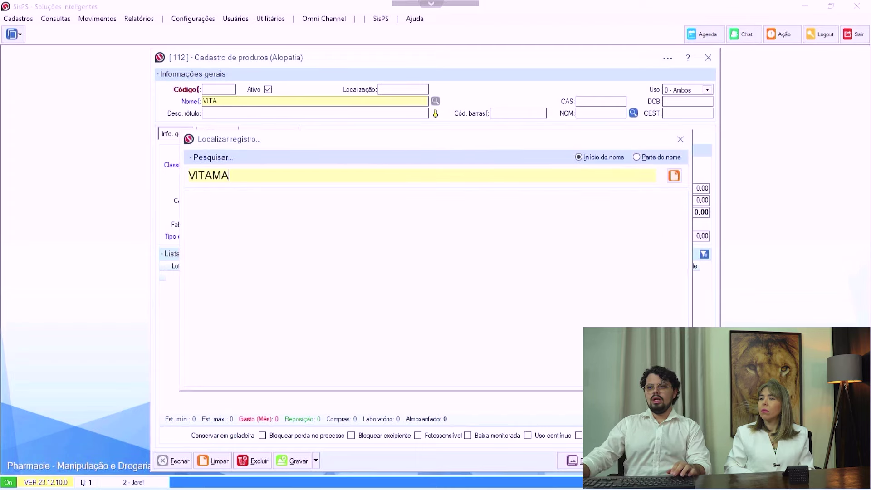
key("BackSpace")
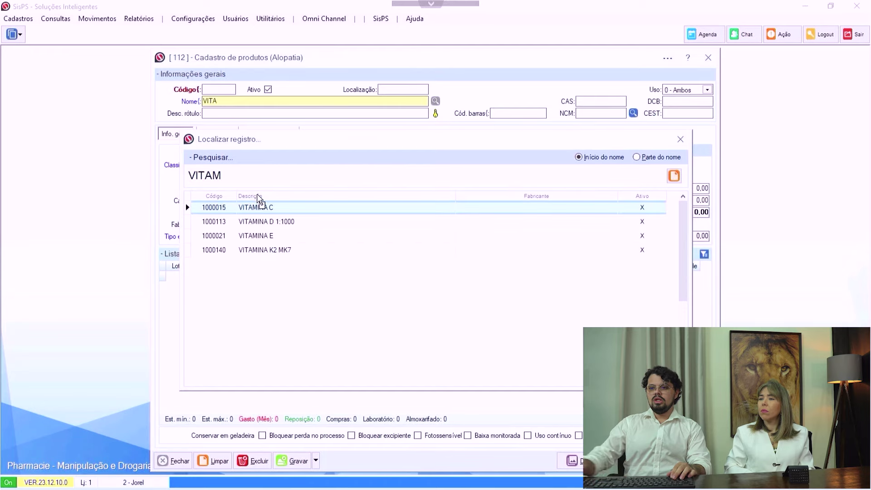
key("Down")
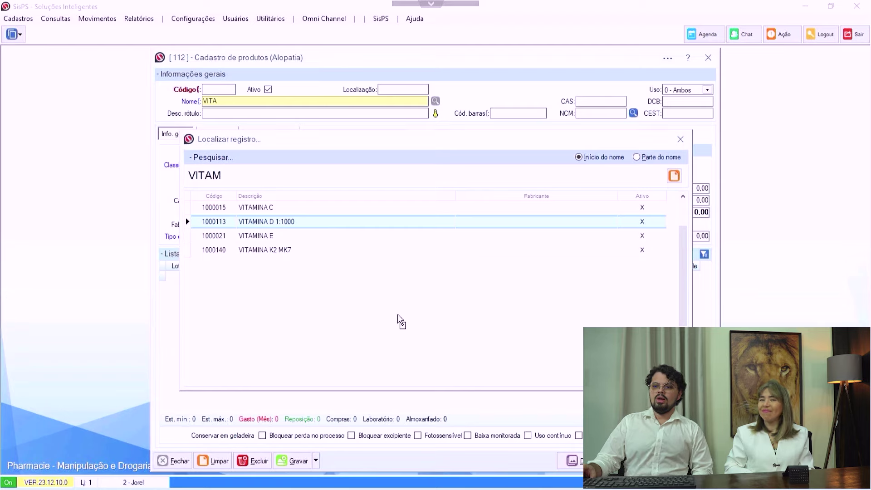
key("Return")
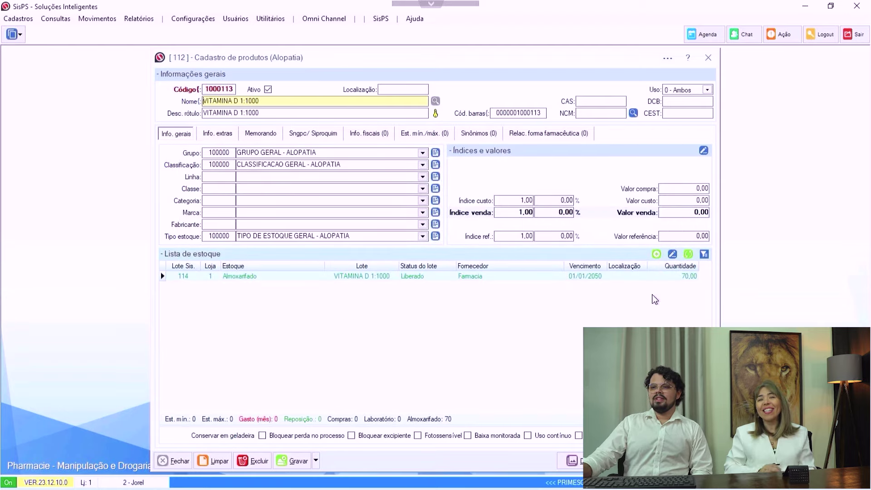
Examine the product's general and extra information, including the minimum and maximum quantities used in formula calculation.
left_click(223, 137)
left_click(182, 134)
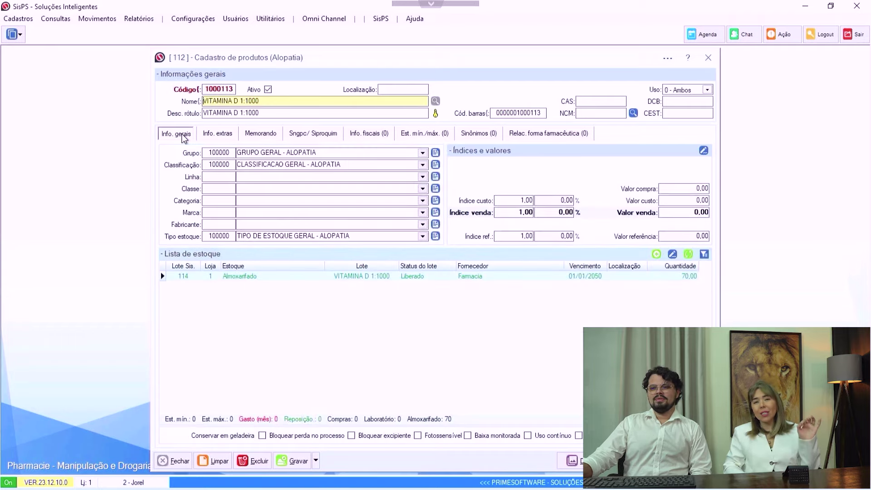
left_click(224, 135)
left_click(192, 137)
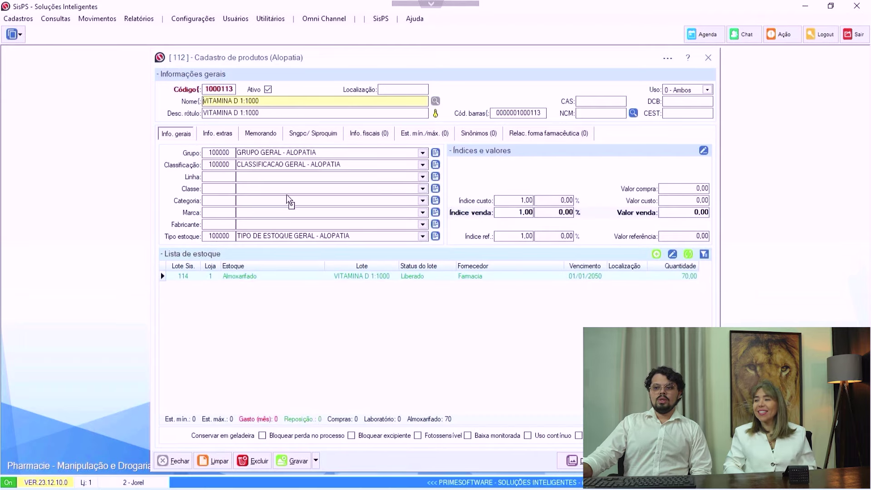
left_click(219, 137)
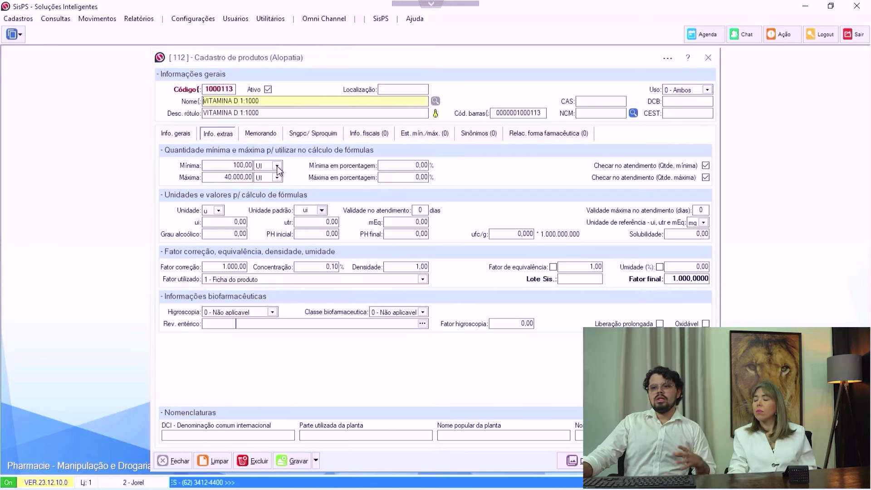
double_click(244, 164)
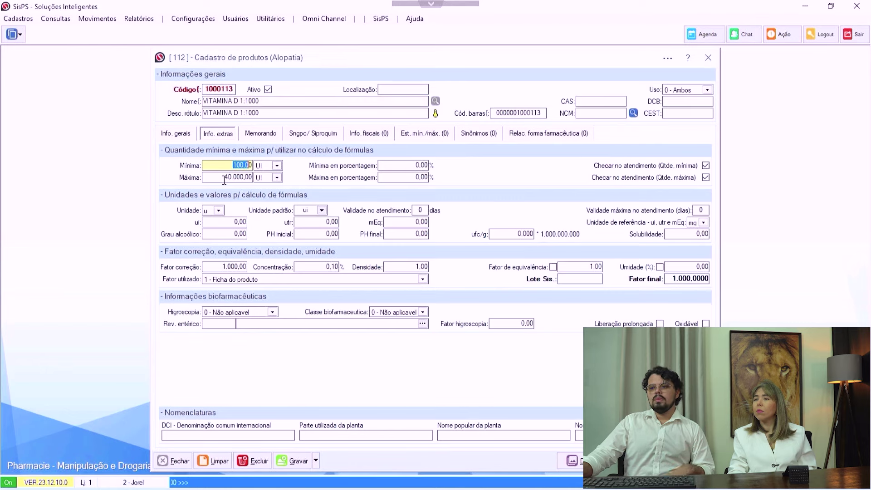
left_click_drag(224, 177, 252, 173)
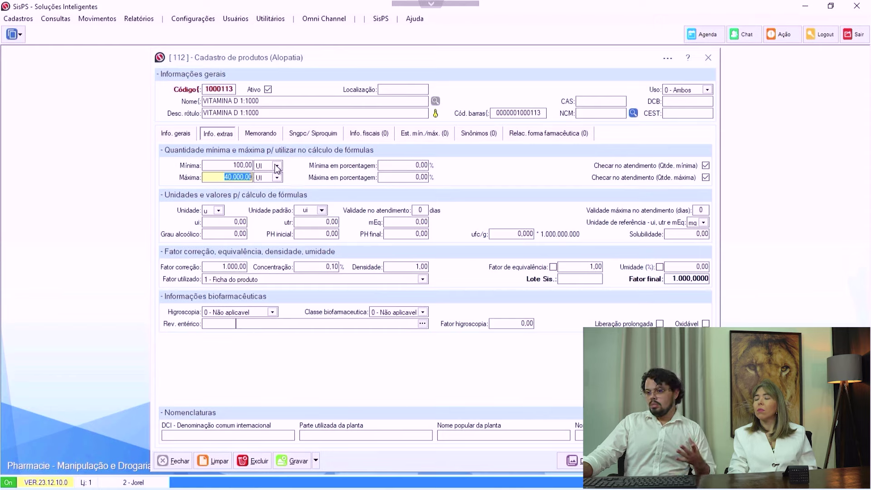
Set the unit of both the minimum and maximum formula quantities to mg.
left_click(276, 166)
left_click(268, 190)
left_click(276, 177)
left_click(271, 202)
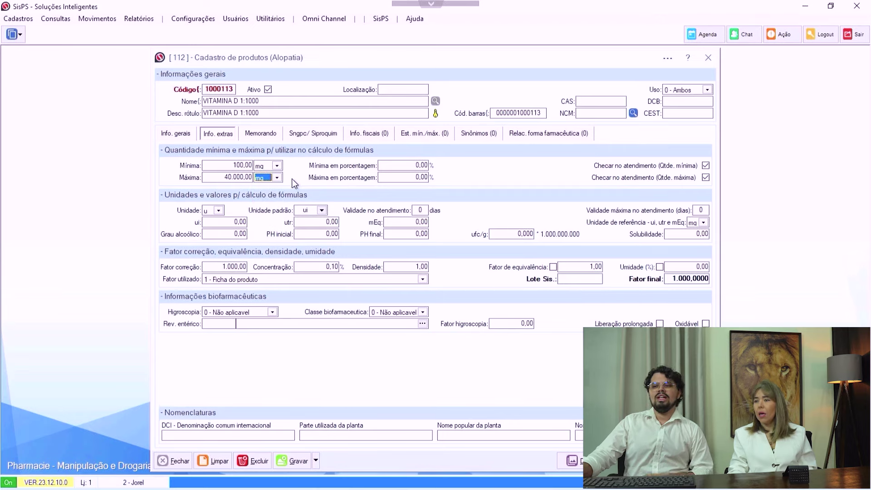
Set the unit of both the minimum and maximum formula quantities back to UI.
left_click(277, 166)
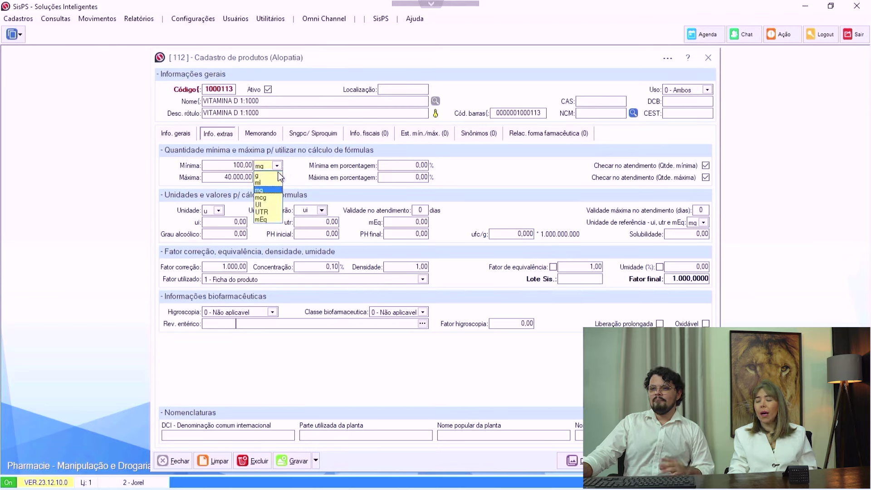
left_click(266, 204)
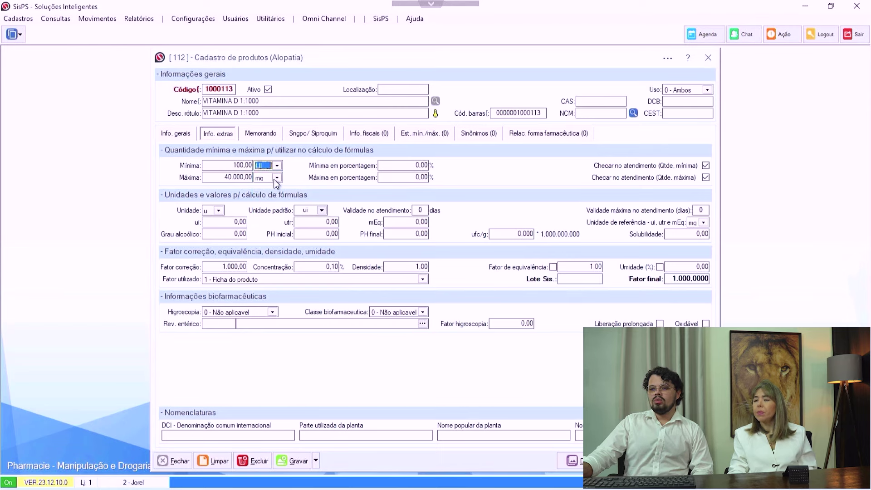
left_click(274, 180)
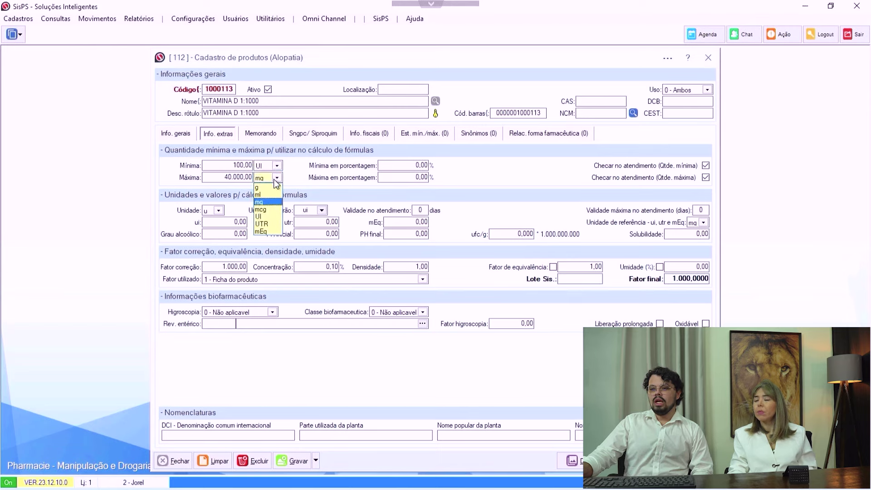
left_click(275, 217)
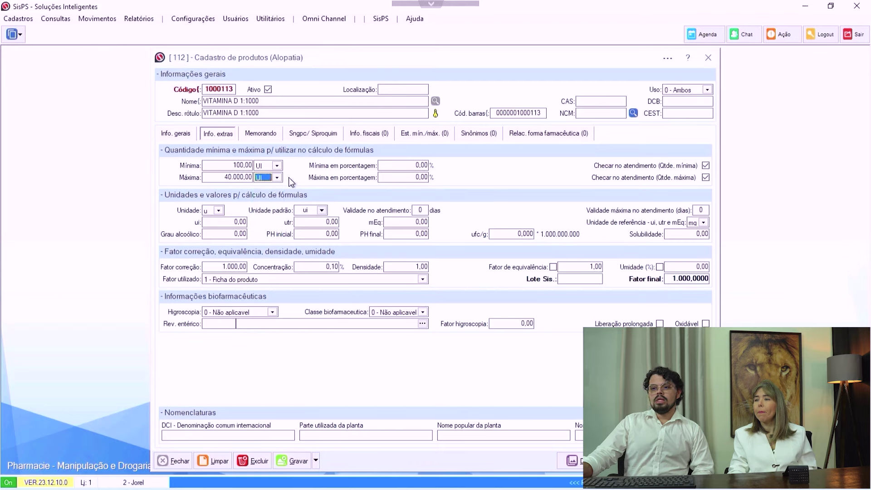
key("Tab")
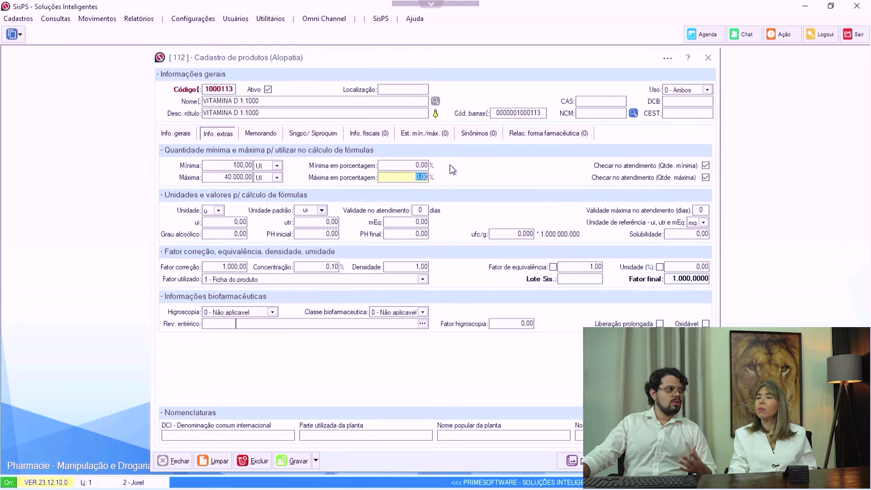
left_click(410, 165)
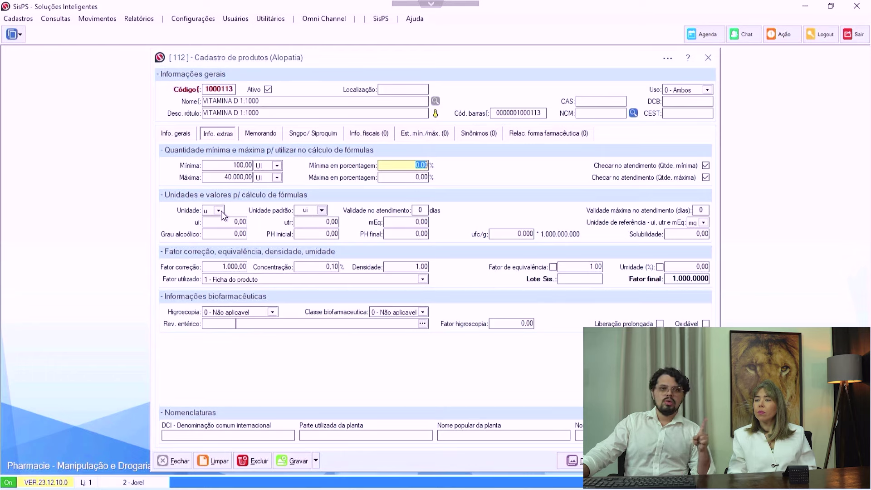
Look through the available default units (Unidade padrão) and keep ui (UNID. INTERNACIONAL) selected.
left_click(321, 211)
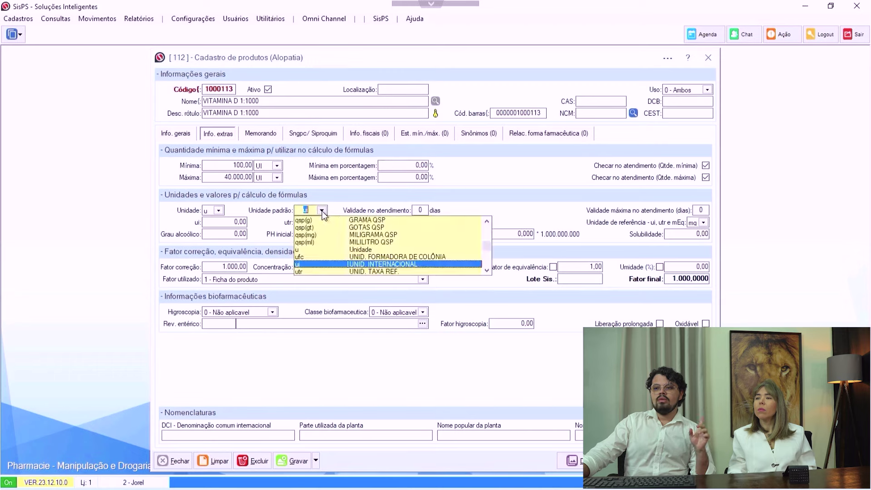
scroll(332, 252, "up", 6)
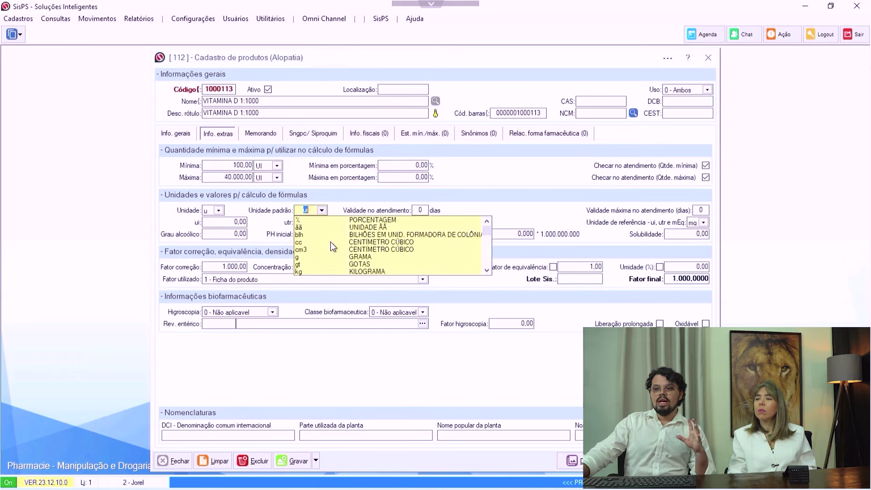
scroll(333, 245, "down", 6)
scroll(333, 243, "up", 6)
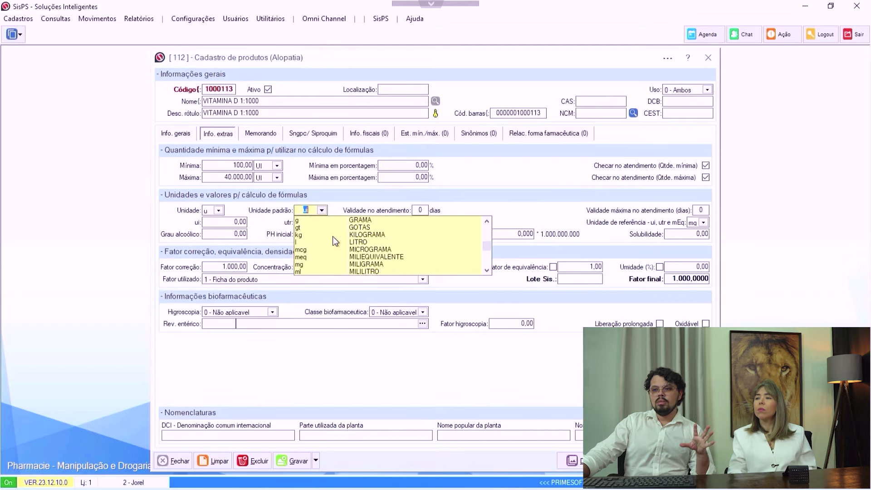
scroll(341, 236, "down", 6)
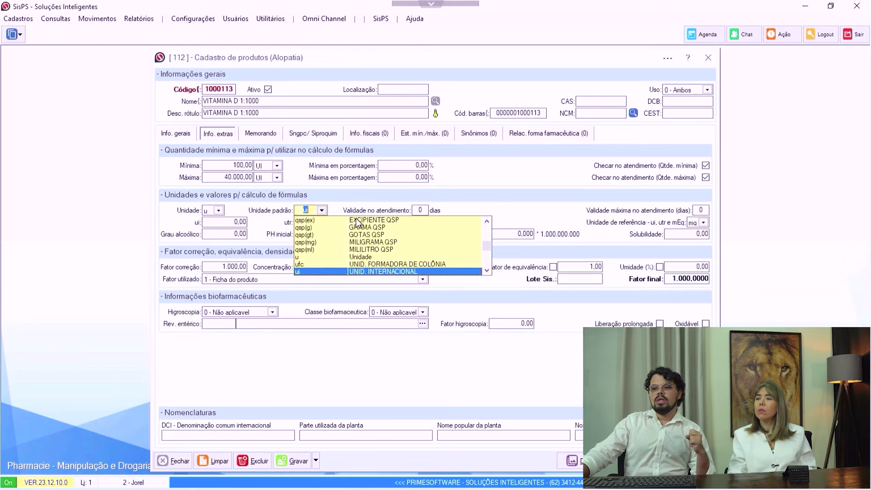
scroll(318, 238, "down", 1)
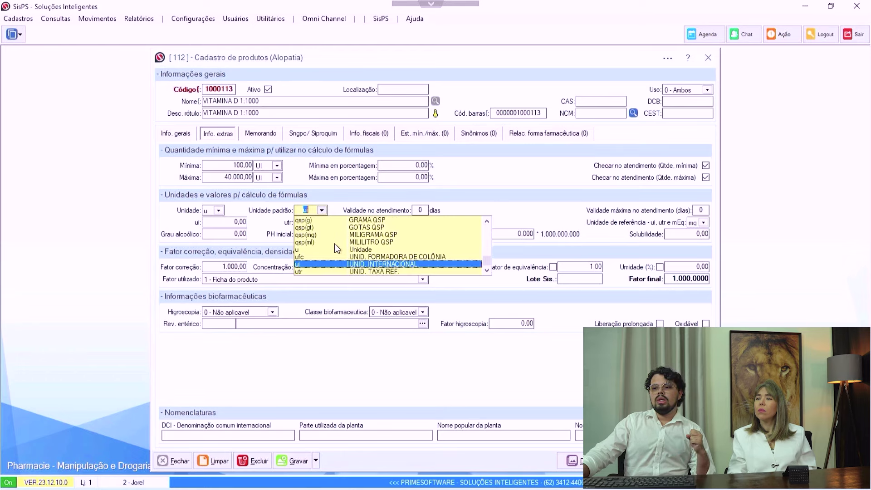
left_click(314, 264)
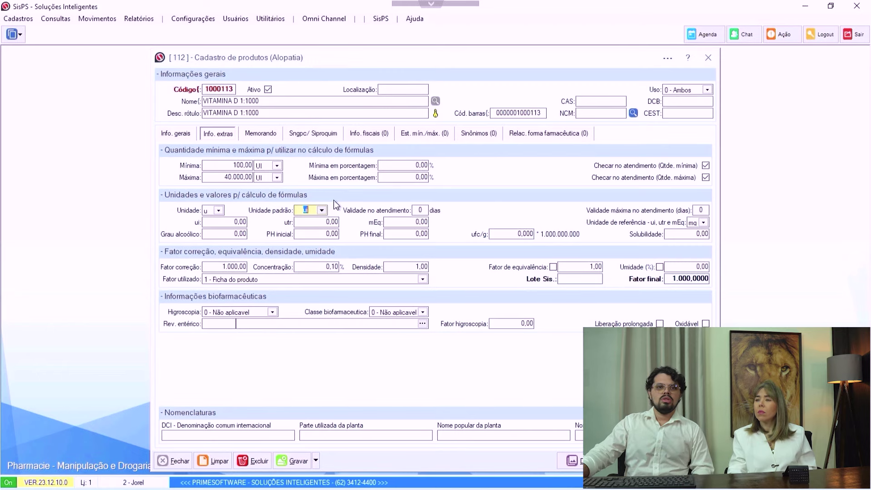
key("Tab")
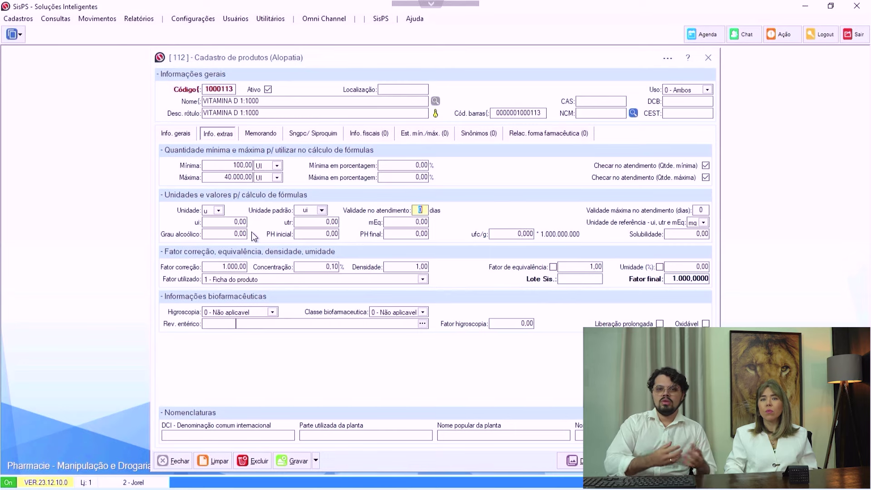
Close the product record and open the pharmaceutical form registration (Ficha da forma farmacêutica).
left_click(708, 58)
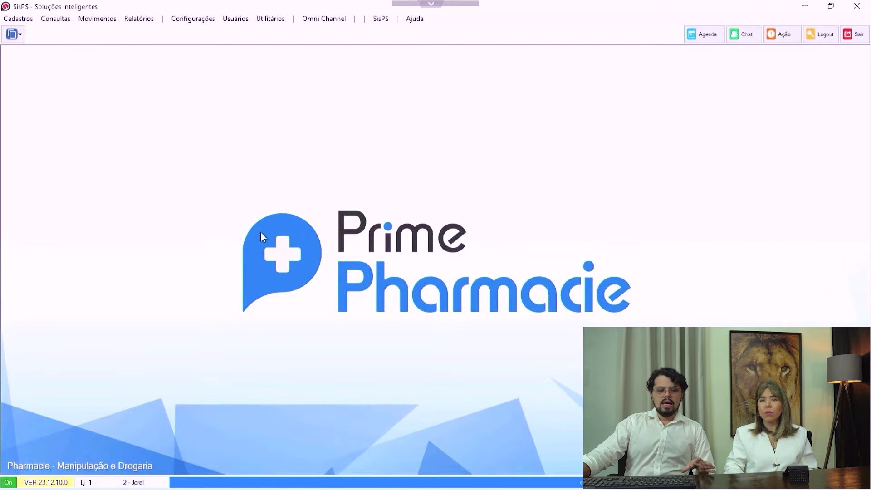
left_click(31, 20)
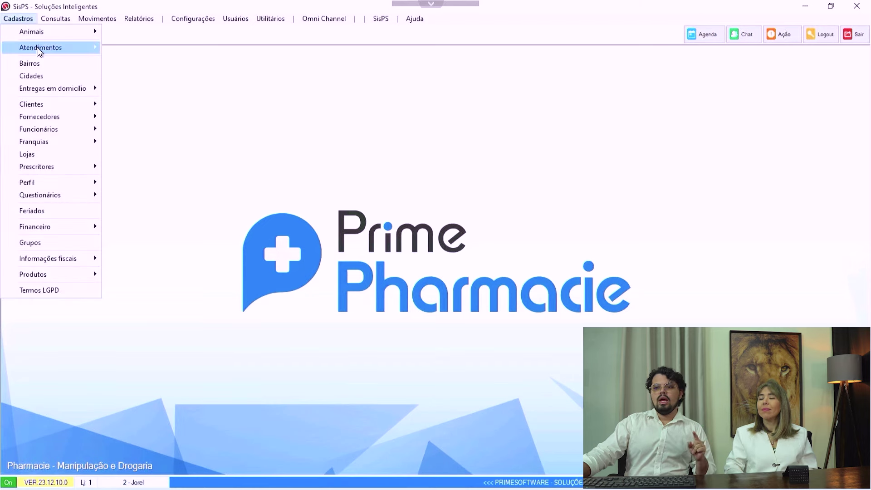
mouse_move(39, 51)
mouse_move(183, 115)
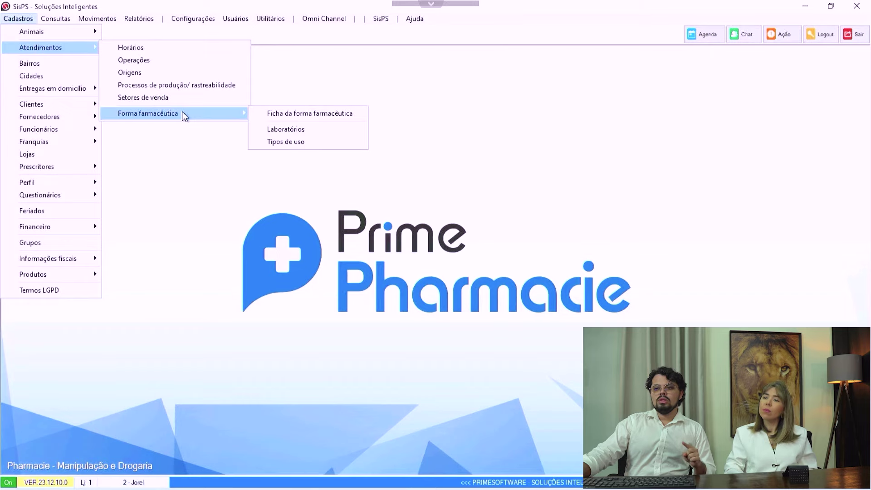
left_click(293, 117)
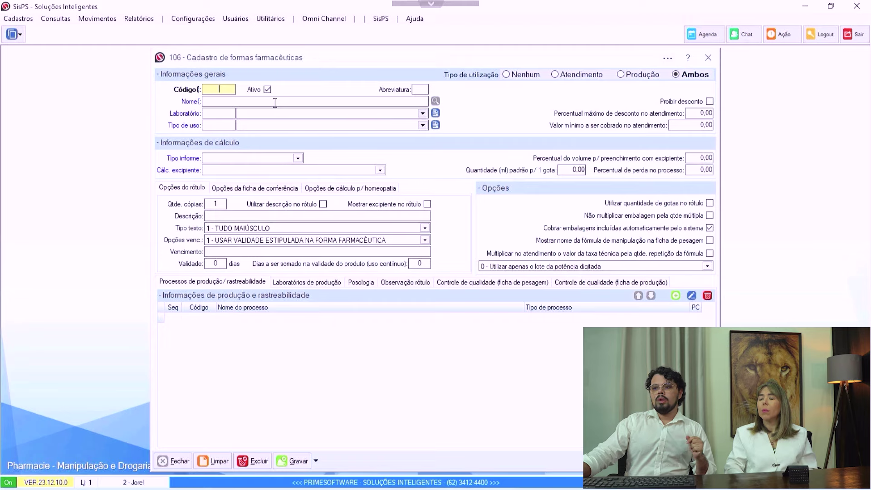
Search the pharmaceutical forms for GOTAS and load the GOTAS OLEOSAS record.
type("GOTAS")
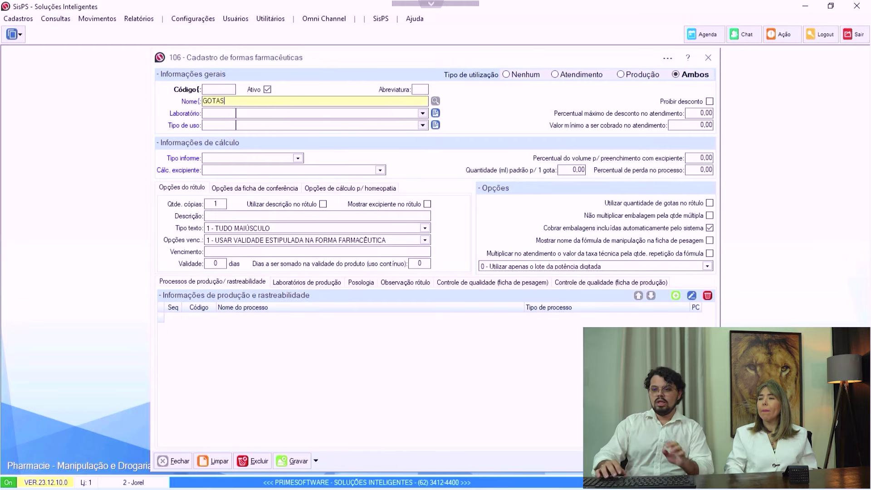
key("F3")
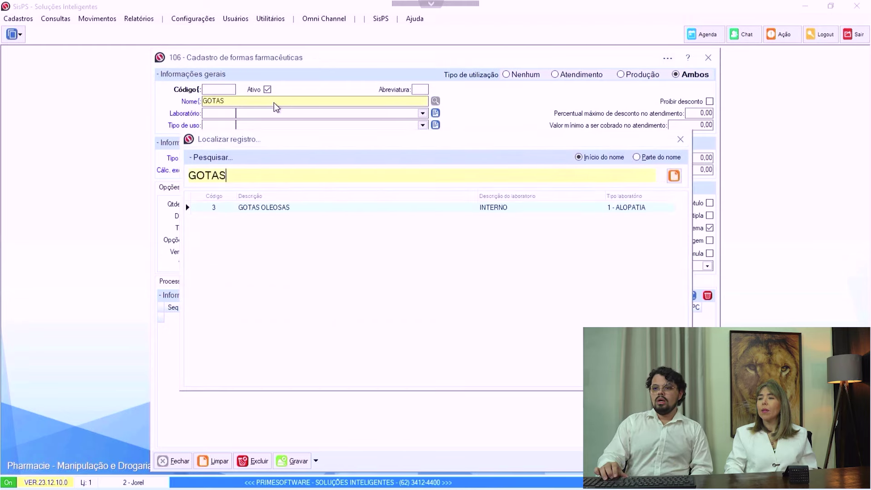
key("Return")
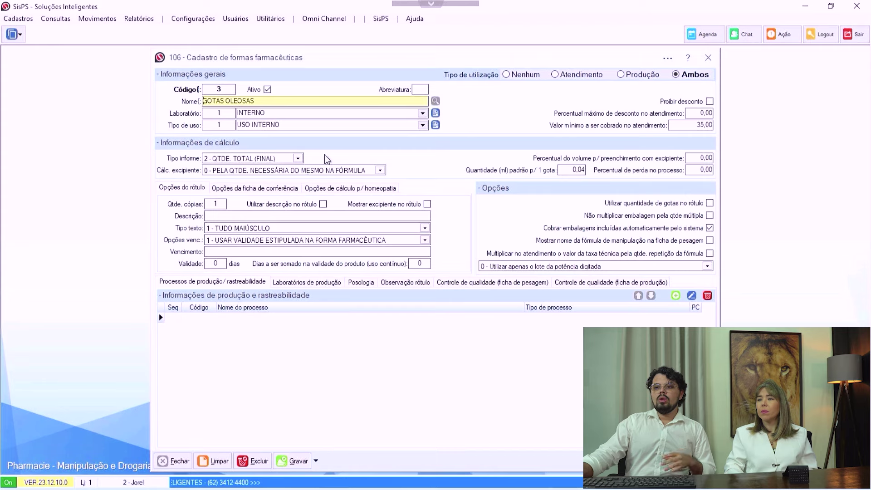
Look through the Tipo informe options of the oily drops form and keep 2 - QTDE. TOTAL (FINAL) selected.
left_click(298, 158)
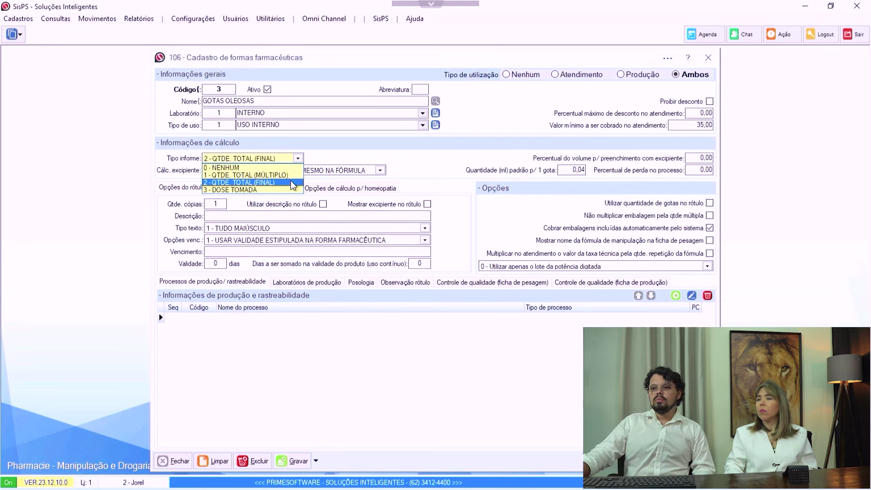
key("Up")
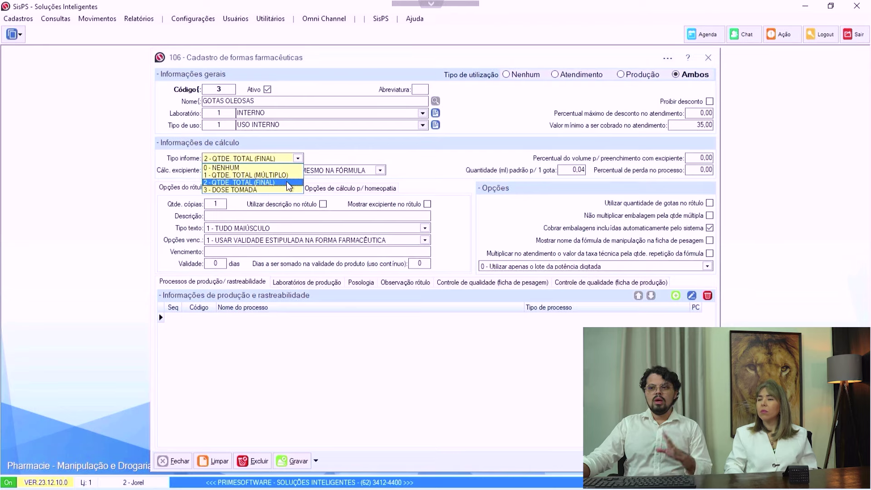
left_click(289, 183)
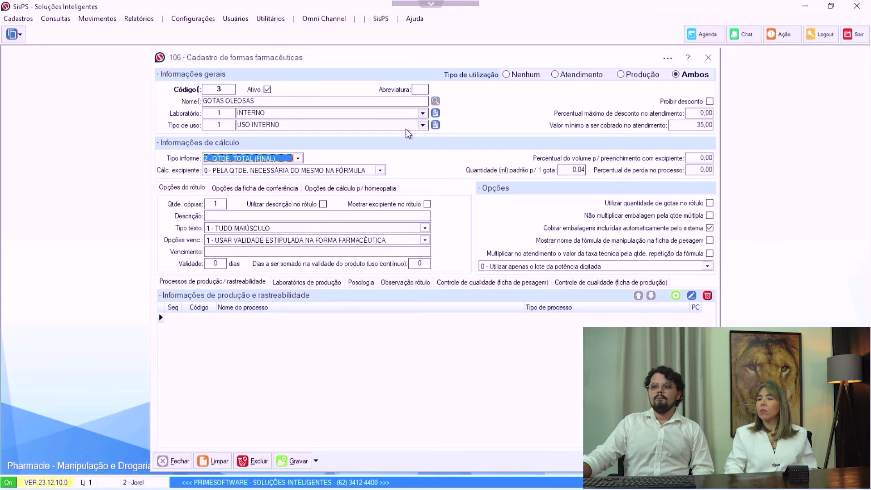
Examine the standard quantity in ml per drop (Quantidade (ml) padrão p/ 1 gota) without changing it.
left_click(567, 171)
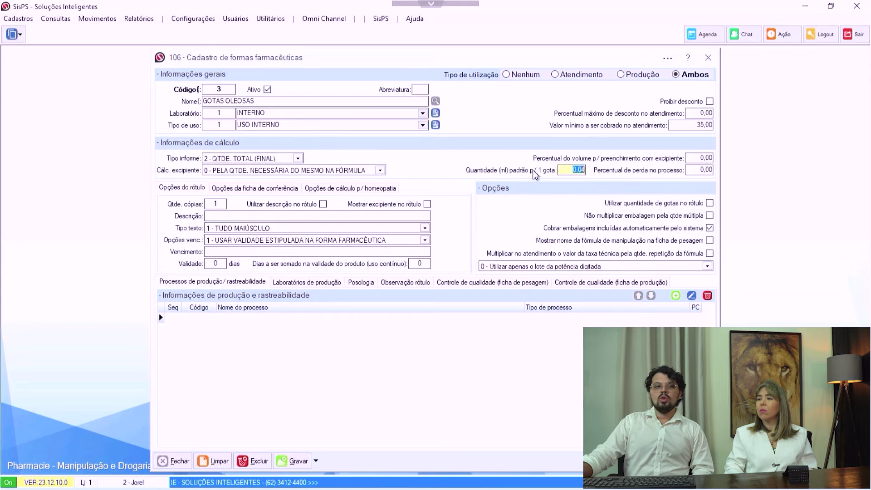
left_click(567, 173)
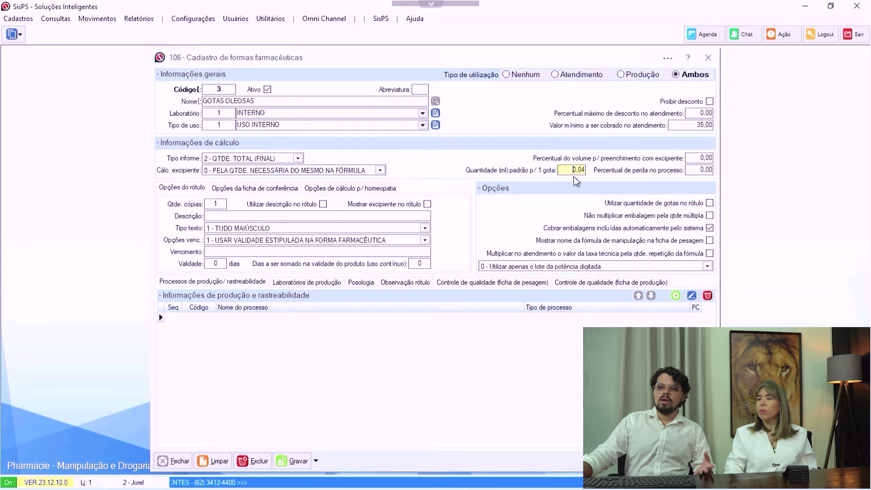
double_click(589, 169)
key("Left")
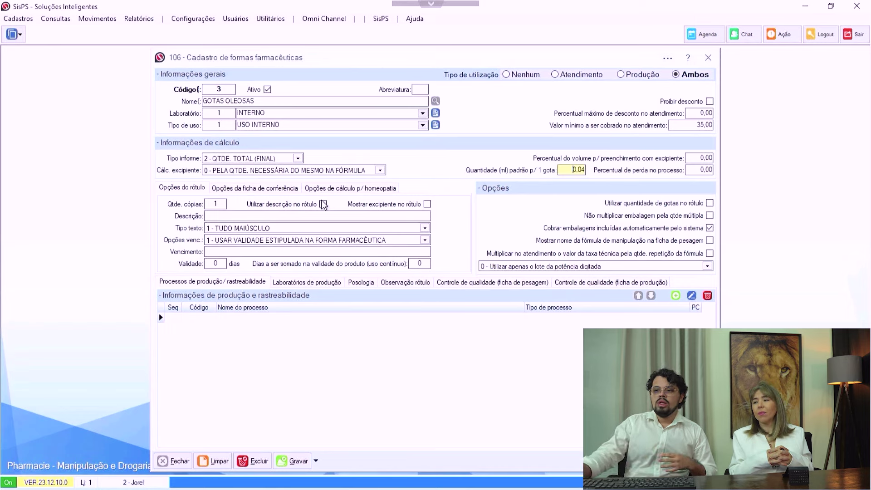
Review the form's homeopathy calculation options, checking-sheet options and label options.
left_click(352, 190)
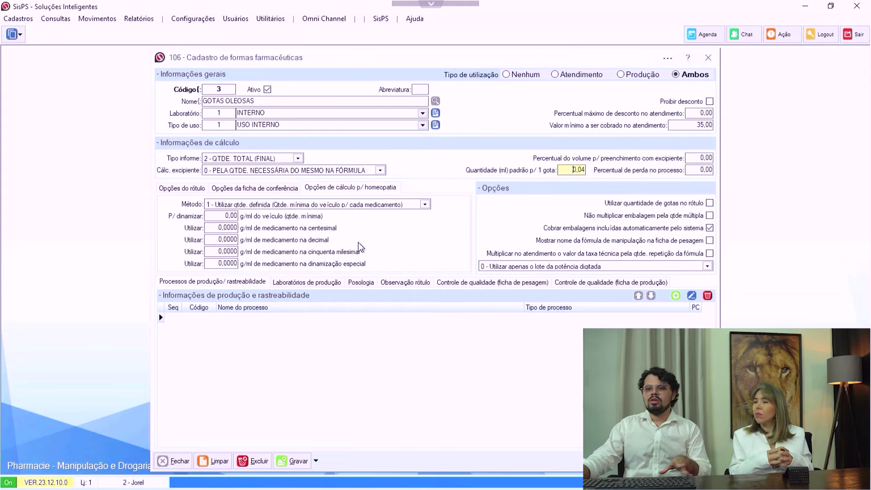
left_click(261, 189)
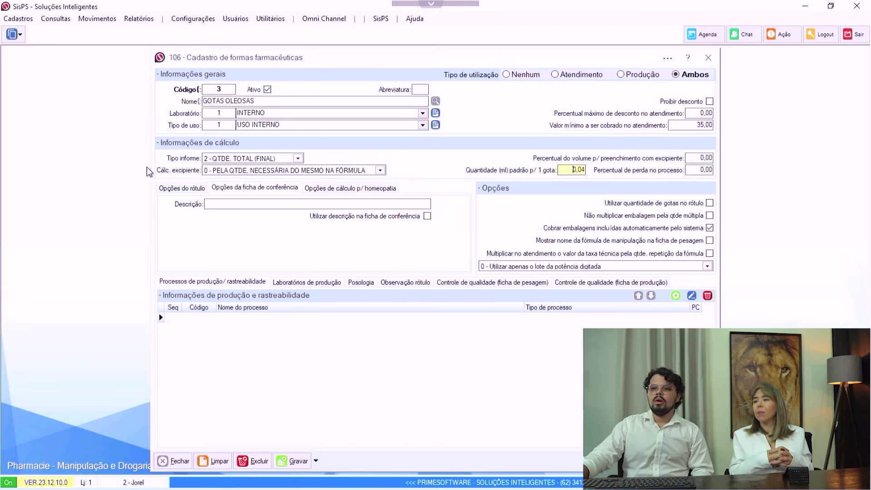
left_click(184, 189)
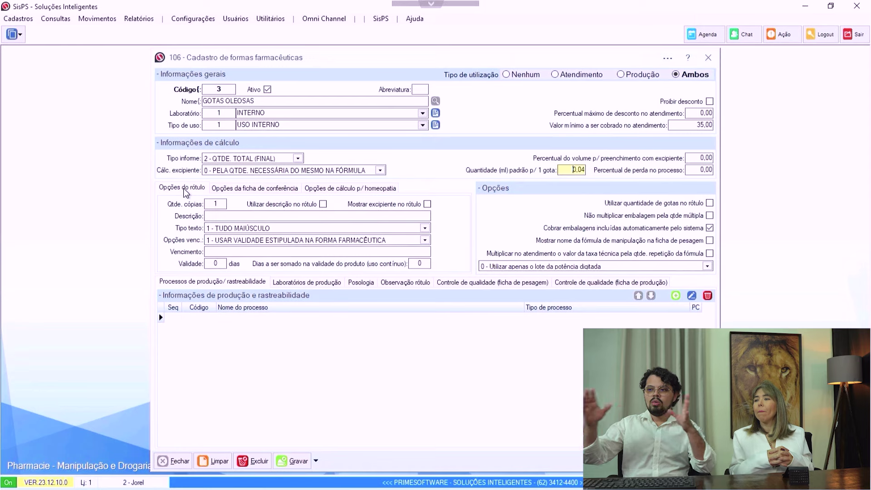
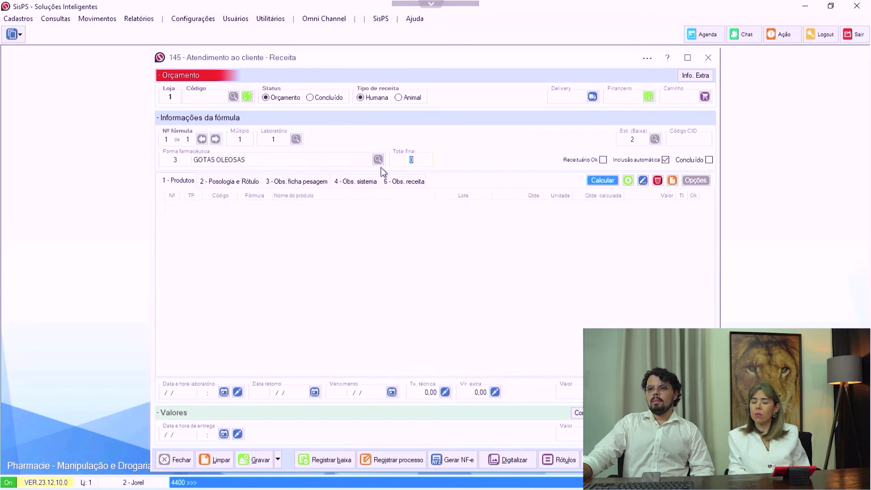
Check the calculated volume in the Notepad note, then set the GOTAS OLEOSAS formula's final total to 14,4 in the prescription.
left_click(414, 159)
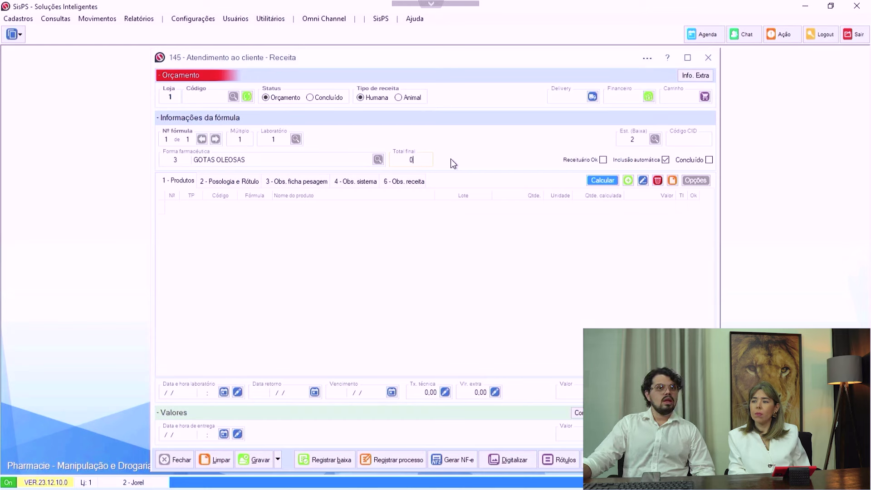
key("alt+Tab")
left_click_drag(376, 233, 500, 243)
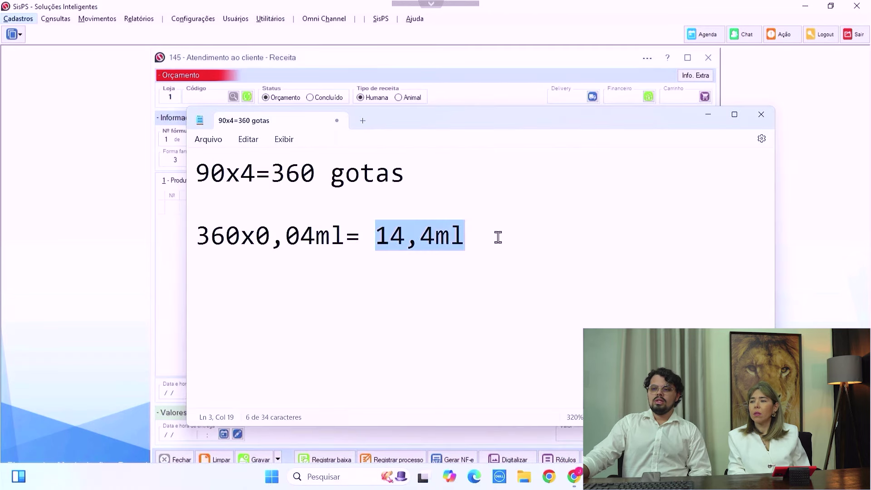
left_click(706, 116)
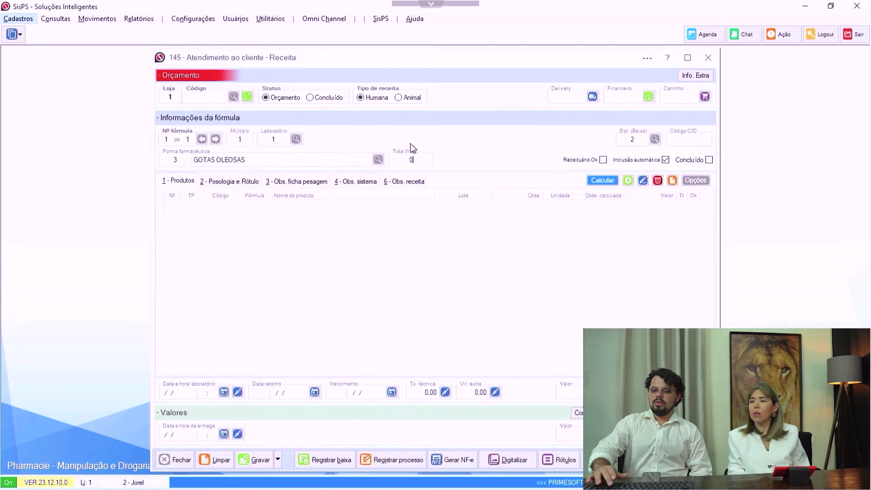
type("14")
key("BackSpace")
key("BackSpace")
key("BackSpace")
type("14,4")
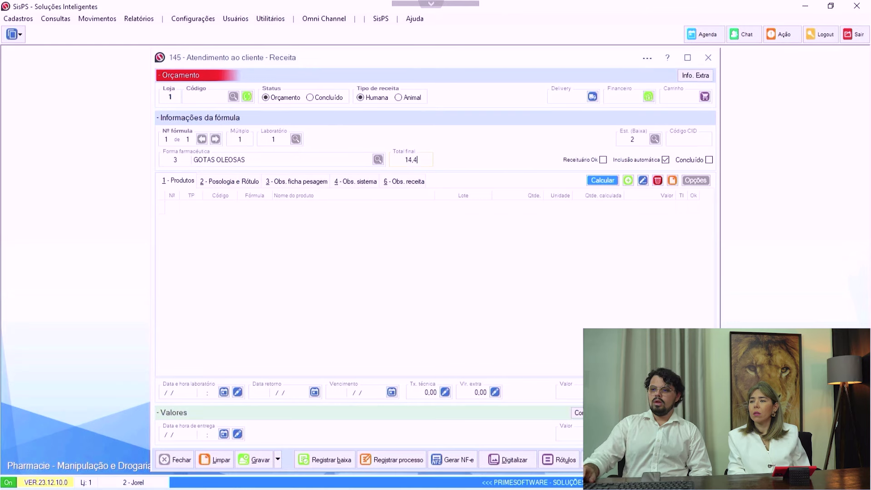
key("Return")
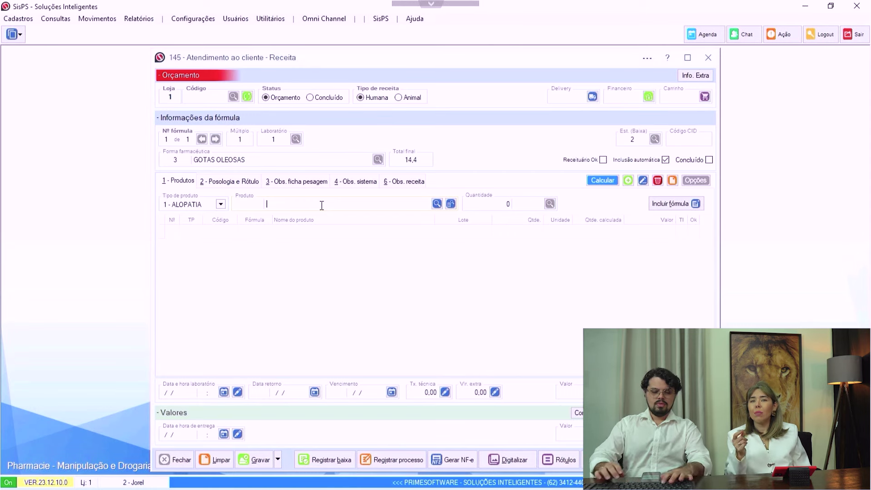
Search the products for VITA and add VITAMINA D 1:1000 to the formula with a quantity of 4000 ui.
type("VTA")
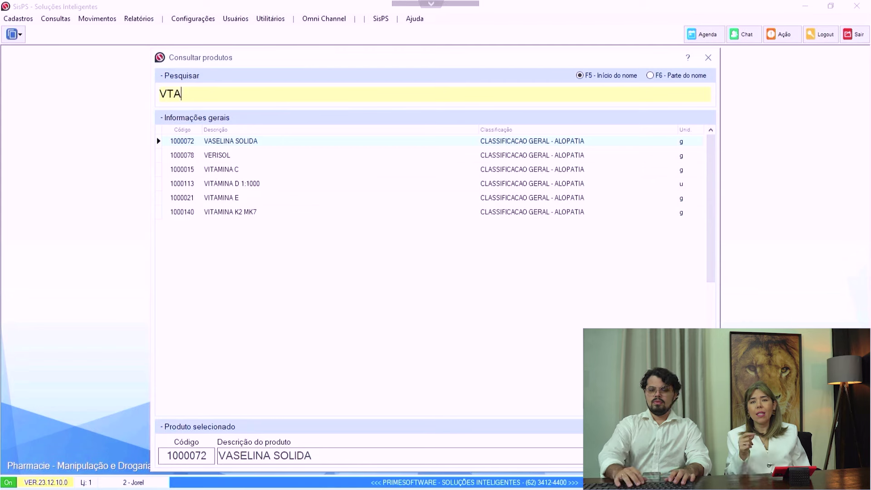
key("BackSpace")
key("BackSpace")
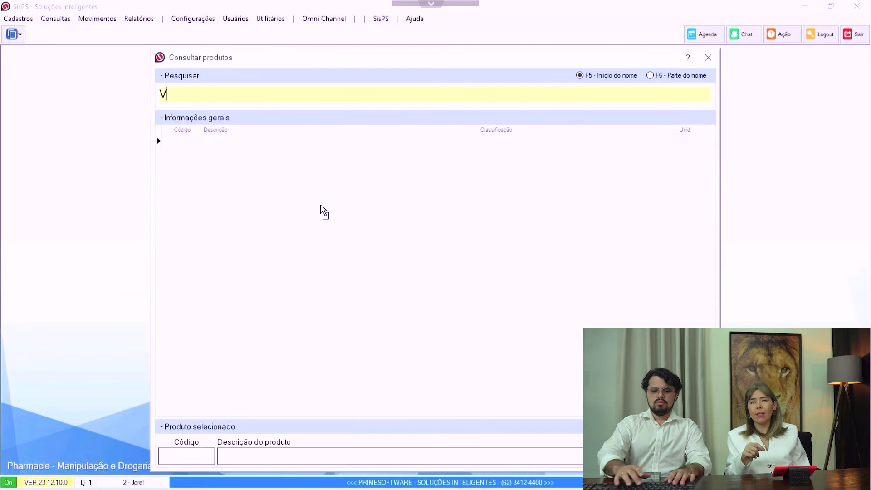
type("ITA")
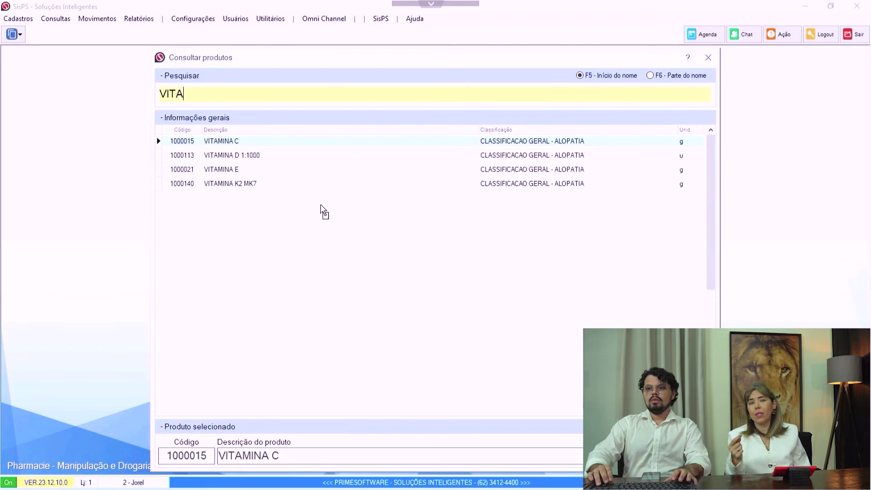
key("Down")
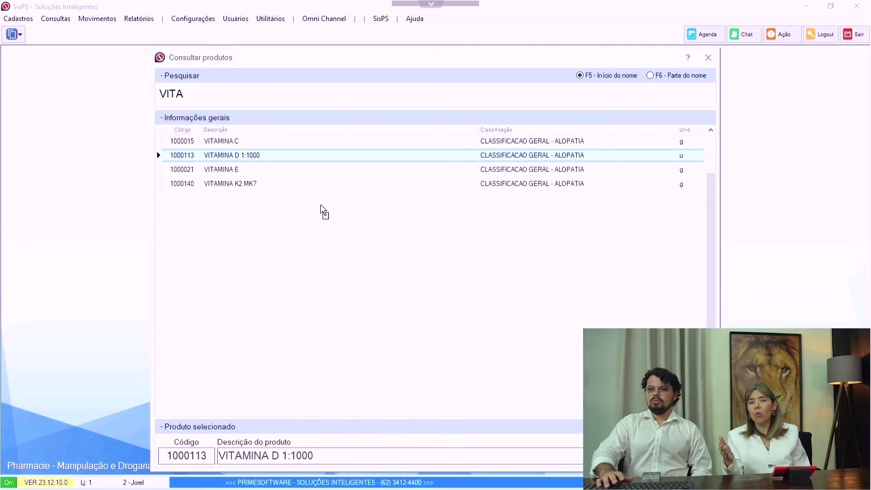
key("Return")
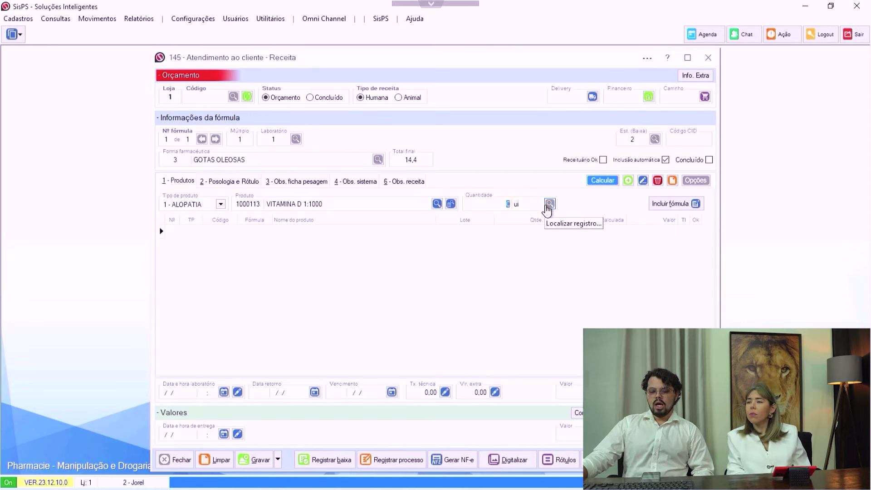
type("4000")
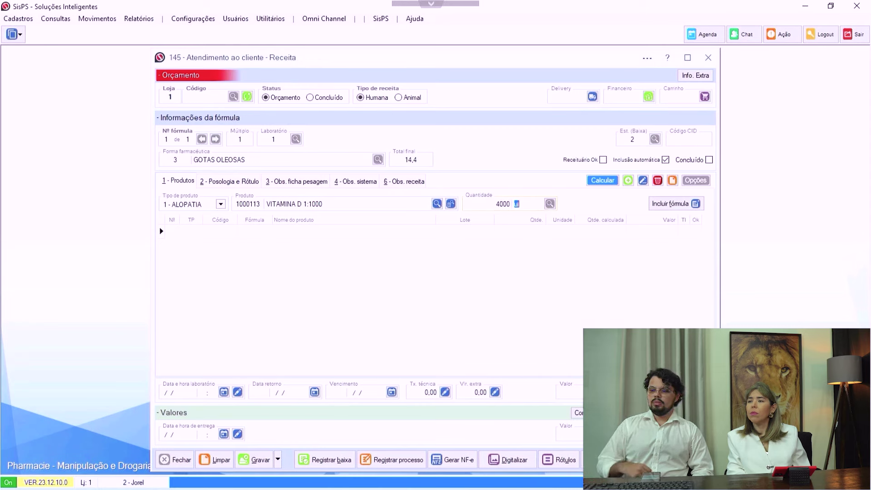
key("Return")
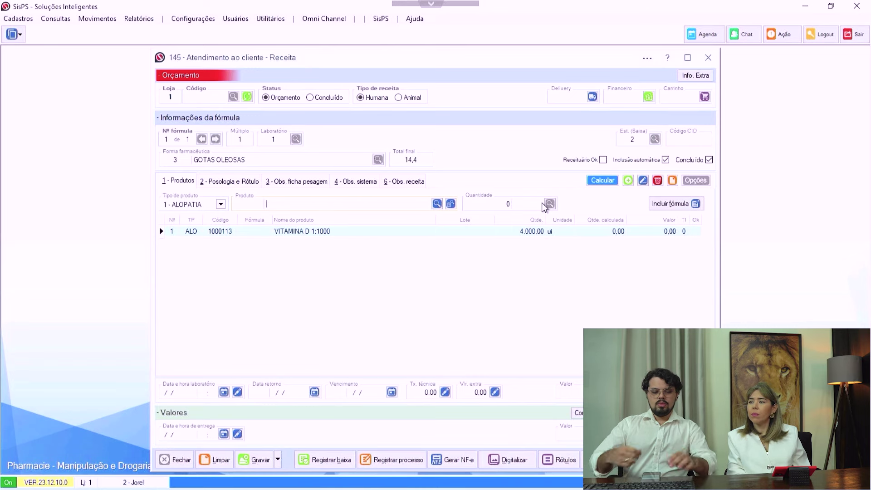
Search the products for VITAMIN and add VITAMINA K2 MK7 to the formula with a quantity of 7 mcg.
type("VITAMIN")
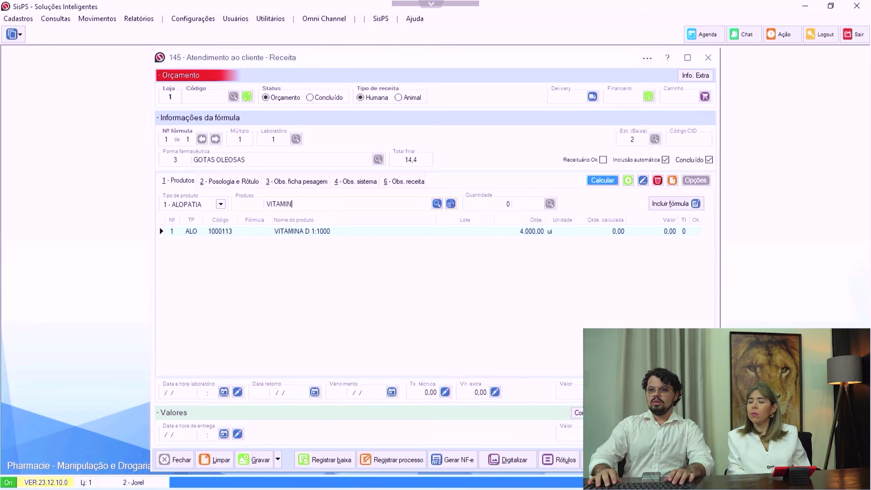
key("Return")
key("Down")
key("Down")
key("Down")
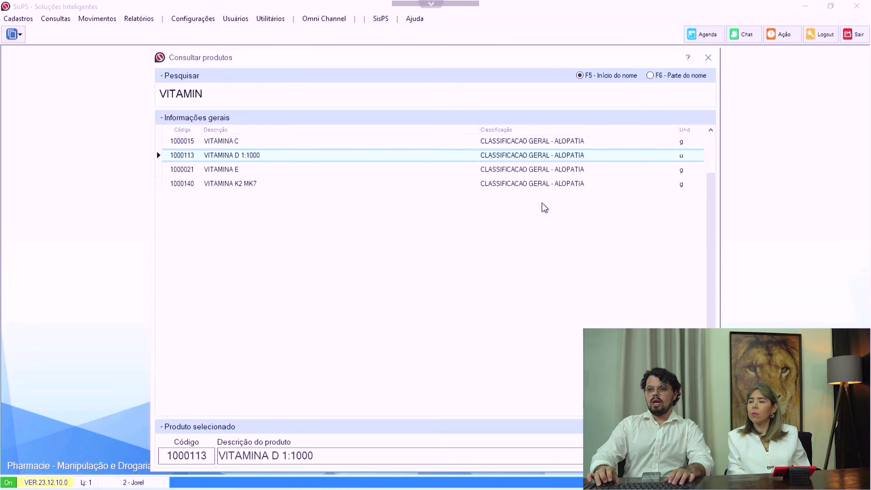
key("Return")
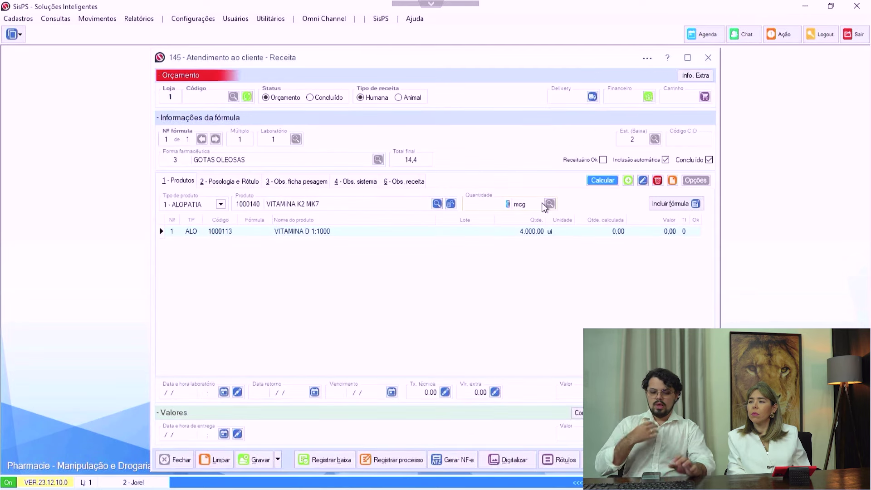
type("7")
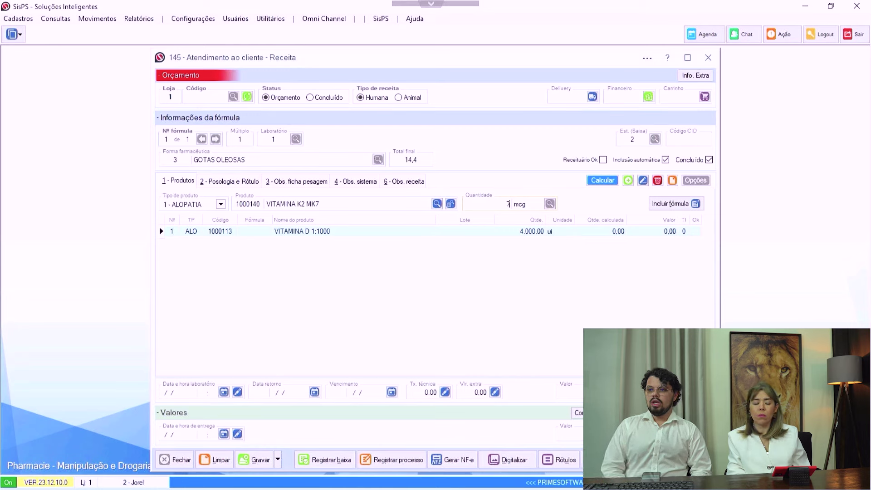
left_click(520, 204)
key("Return")
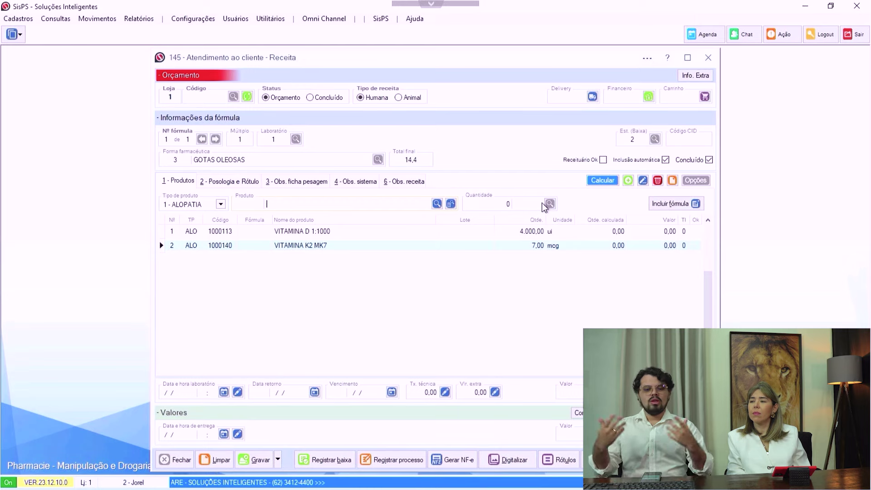
Search the products for OLEO DE CO and choose OLEO DE COCO as the formula's third product.
type("OLEO DE COOC")
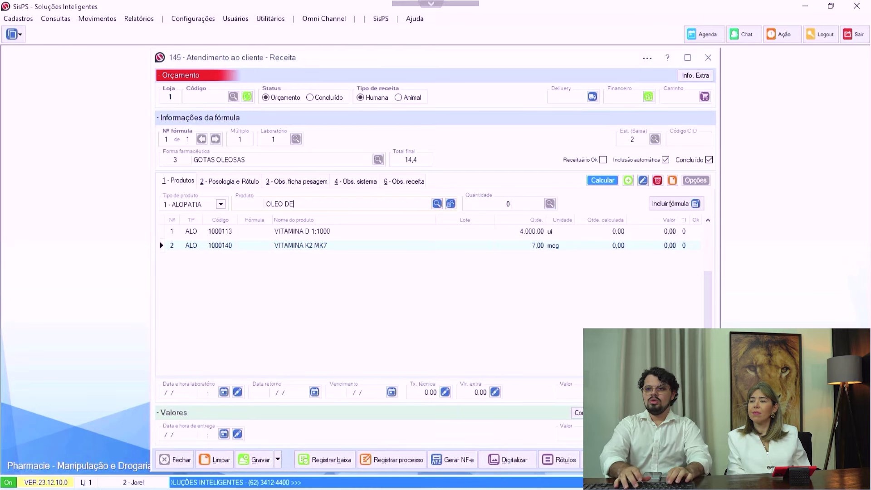
key("Return")
key("BackSpace")
key("BackSpace")
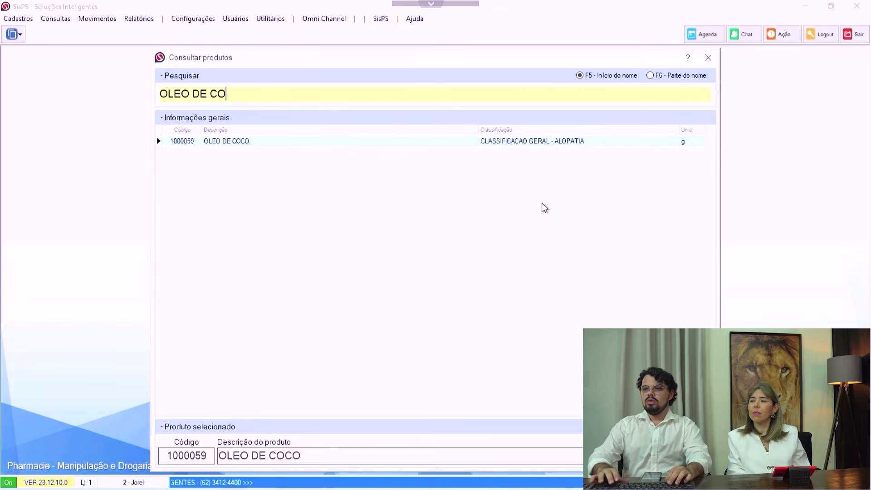
key("Return")
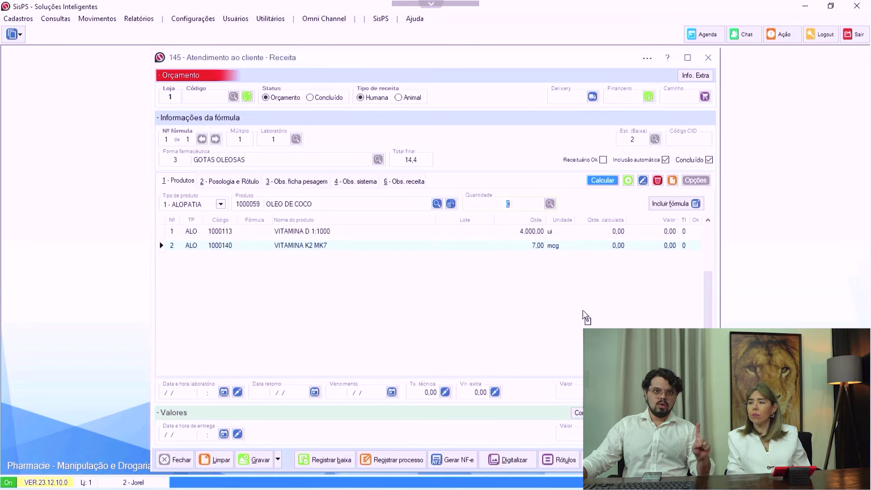
Set the coconut oil's quantity to 0,08 with the unit qsp(ml) and add it to the formula.
type("0,08")
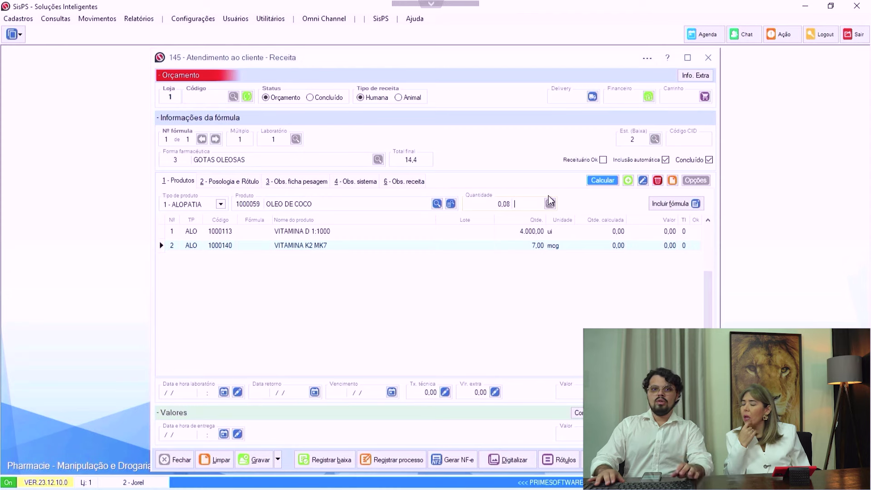
type("qsp")
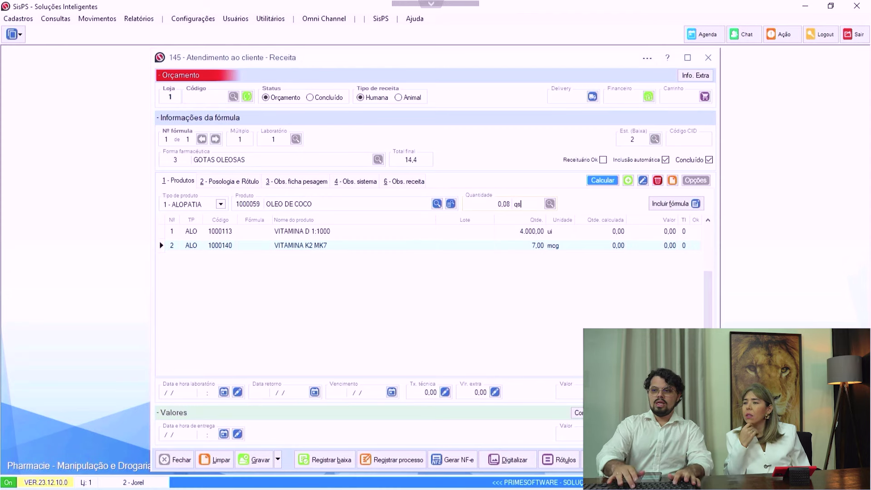
key("Return")
key("Down")
key("Down")
key("Down")
key("Down")
key("Down")
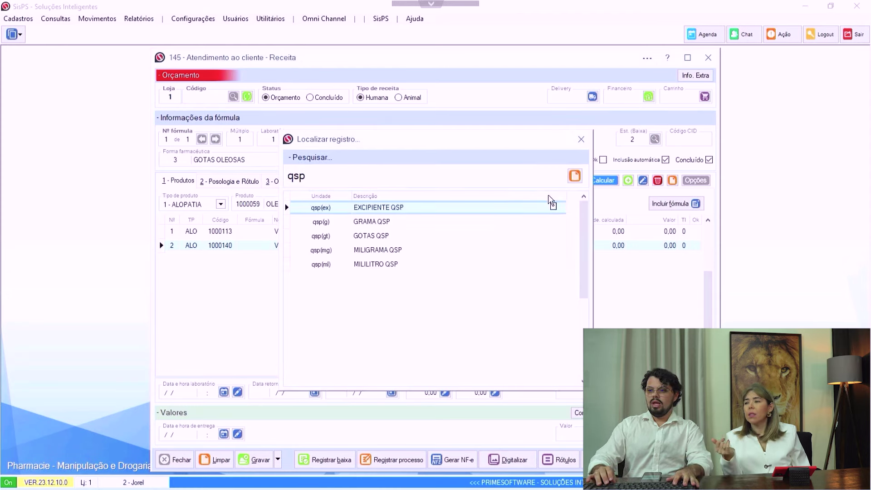
key("Return")
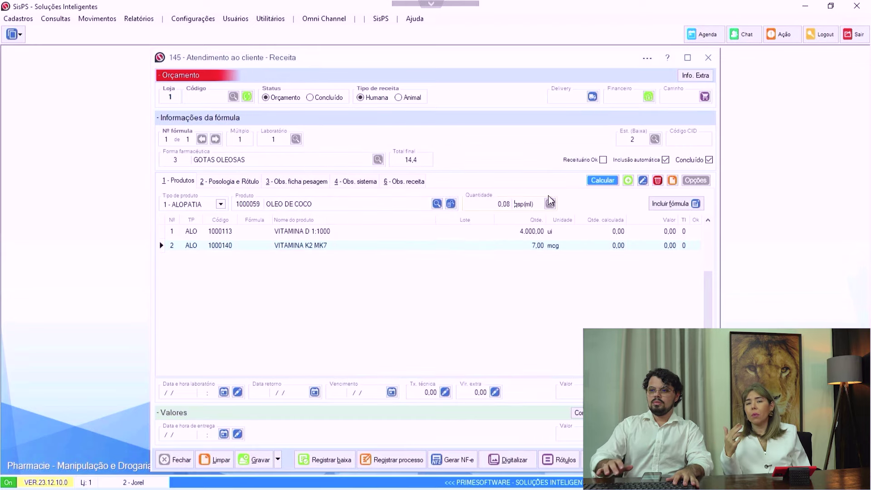
key("Return")
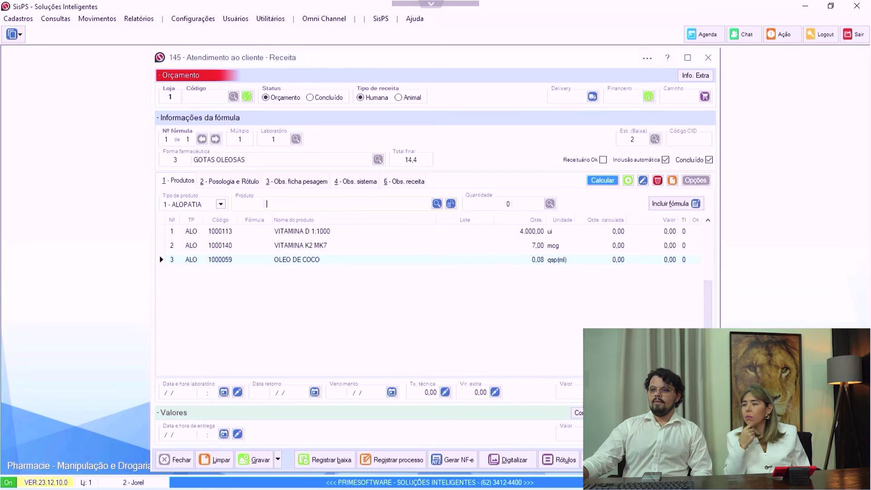
Calculate the formula, decline calculating another one, and dismiss the client registration form.
key("Return")
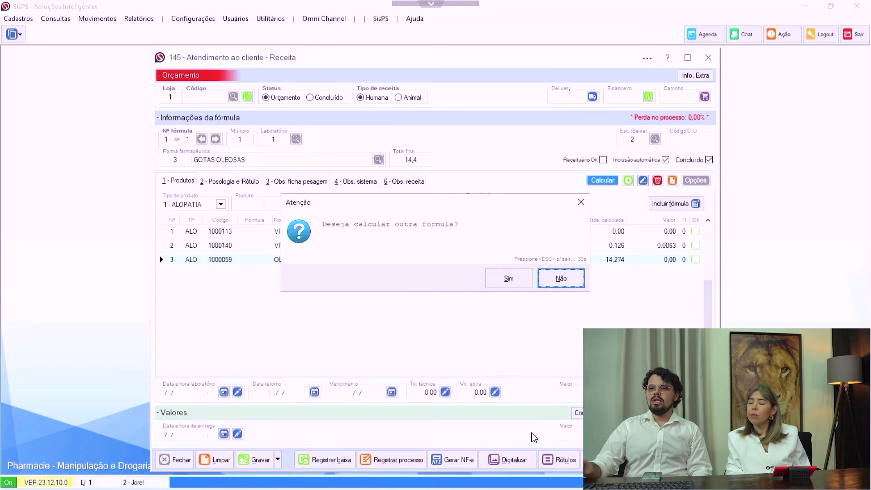
left_click(560, 280)
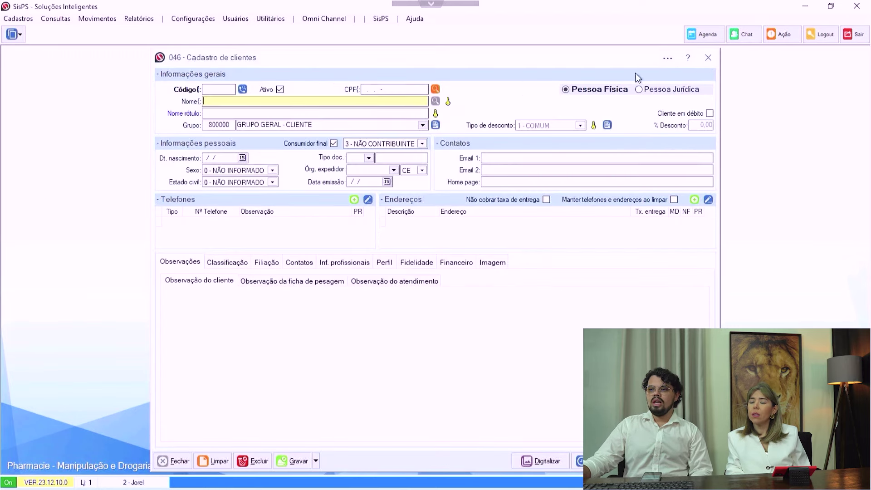
left_click(708, 58)
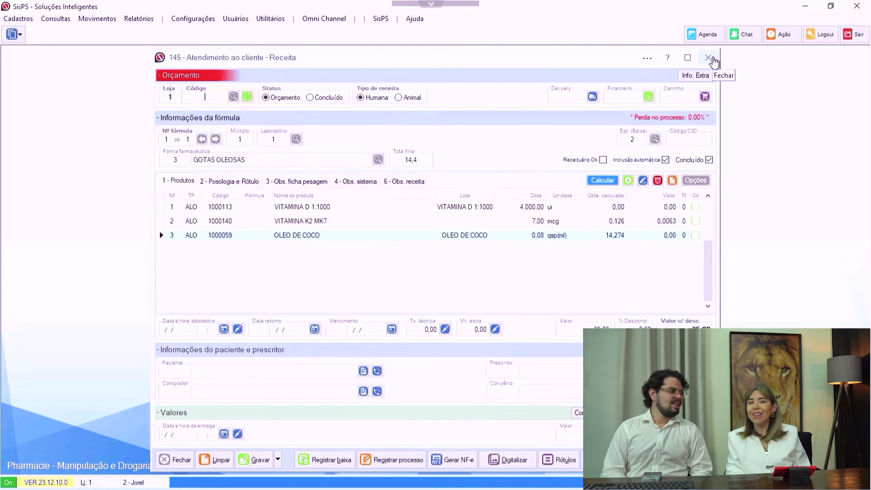